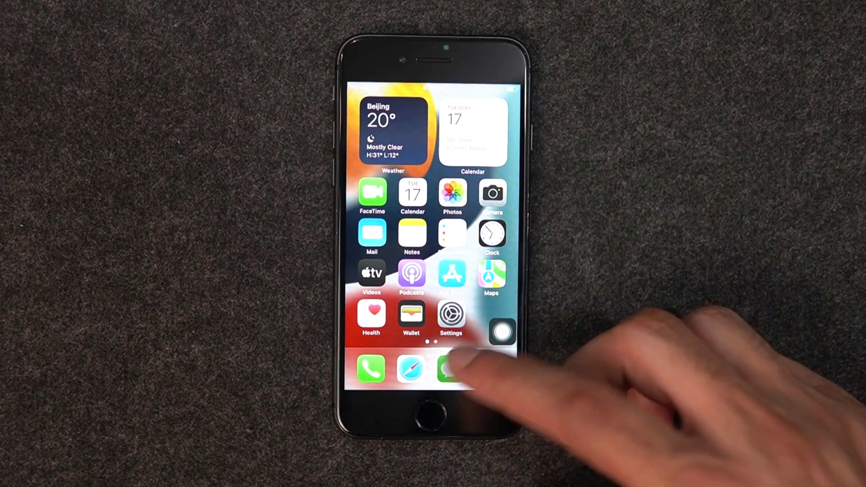
- Show iPhone Messages, call Recents and Contacts are empty, then swipe to home page two
{"action": "left_click", "coordinate": [450, 368]}
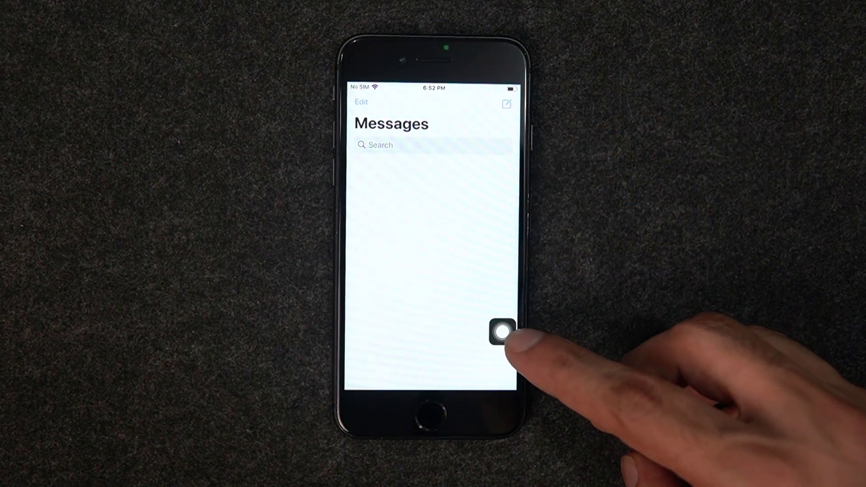
{"action": "left_click", "coordinate": [502, 333]}
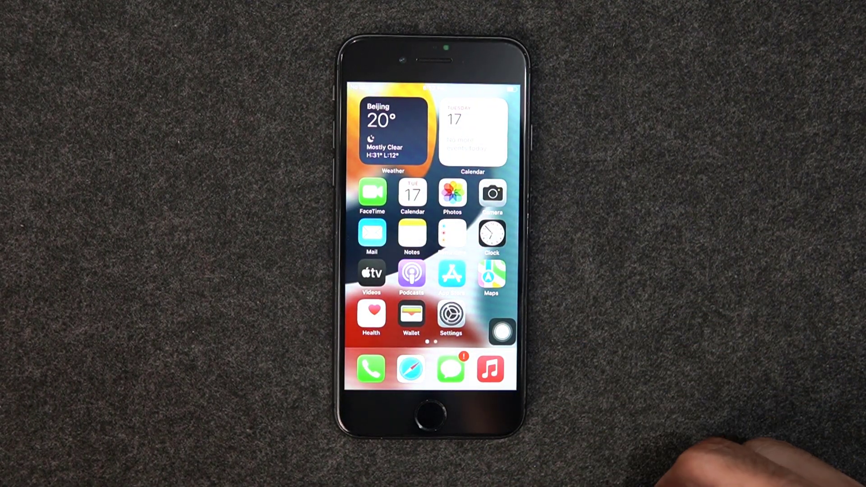
{"action": "left_click", "coordinate": [371, 369]}
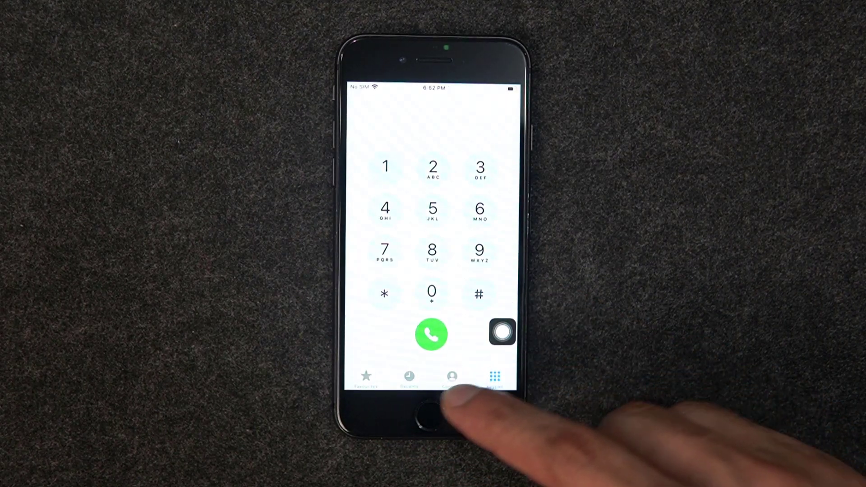
{"action": "left_click", "coordinate": [410, 376]}
{"action": "left_click", "coordinate": [452, 376]}
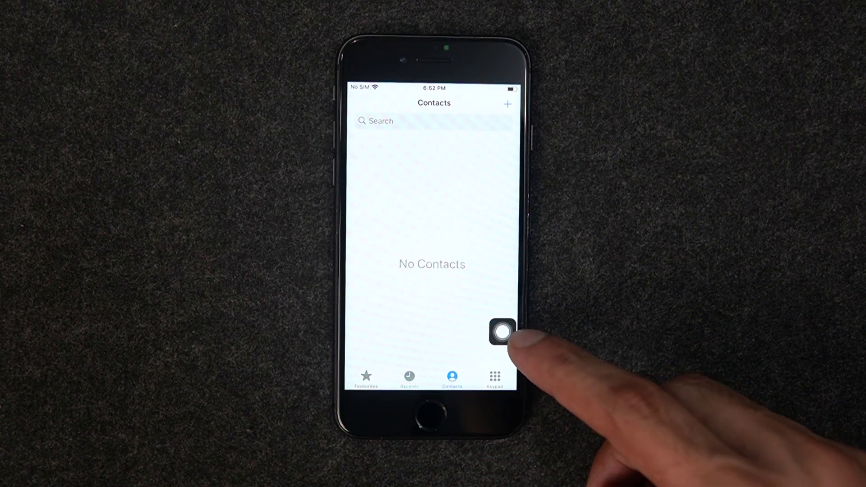
{"action": "left_click", "coordinate": [502, 332]}
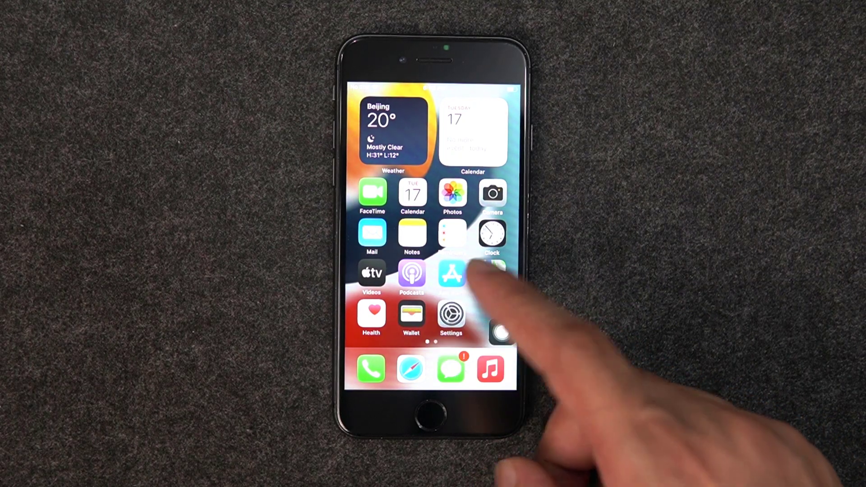
{"action": "left_click_drag", "start_coordinate": [471, 272], "coordinate": [387, 318]}
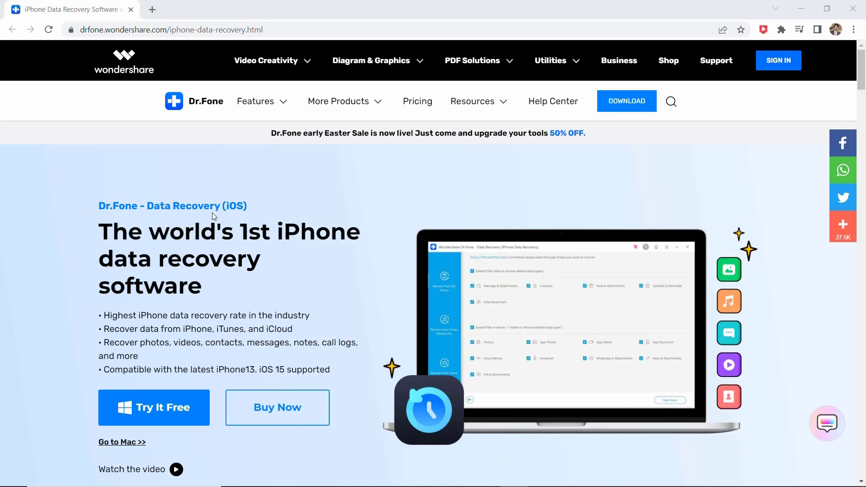
{"action": "scroll", "coordinate": [212, 213], "scroll_direction": "down", "scroll_amount": 2}
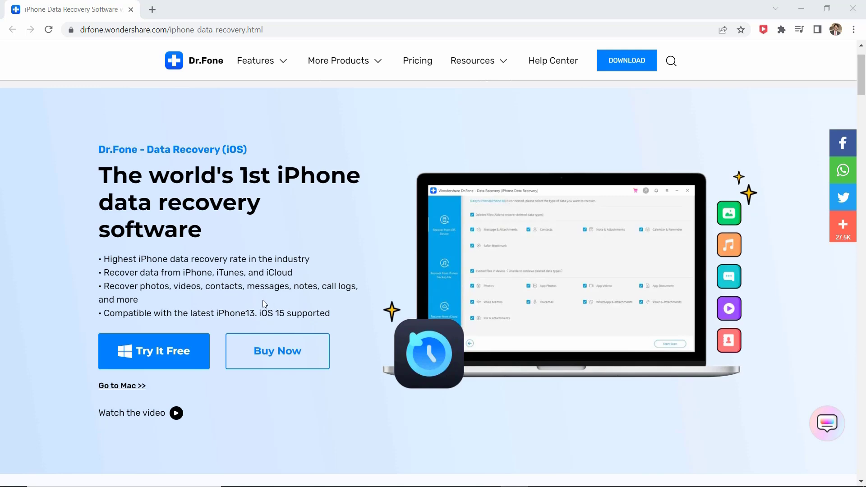
{"action": "scroll", "coordinate": [185, 310], "scroll_direction": "down", "scroll_amount": 5}
{"action": "scroll", "coordinate": [185, 309], "scroll_direction": "down", "scroll_amount": 4}
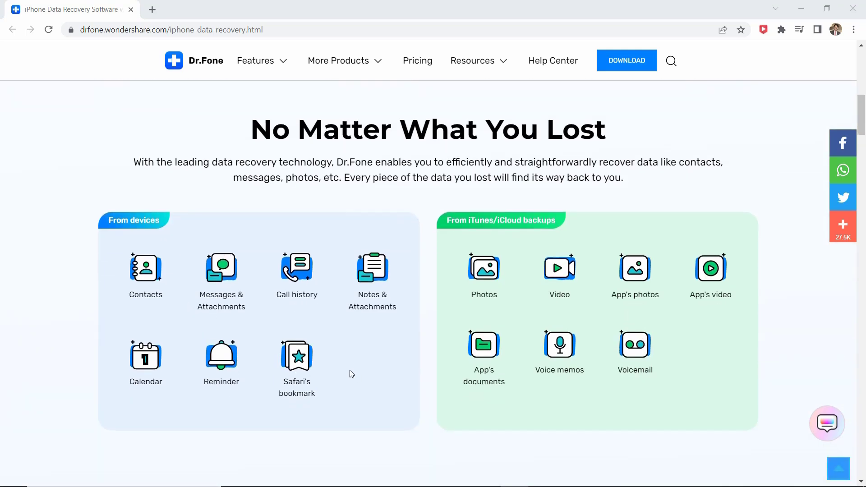
{"action": "scroll", "coordinate": [352, 370], "scroll_direction": "down", "scroll_amount": 6}
{"action": "scroll", "coordinate": [352, 370], "scroll_direction": "down", "scroll_amount": 2}
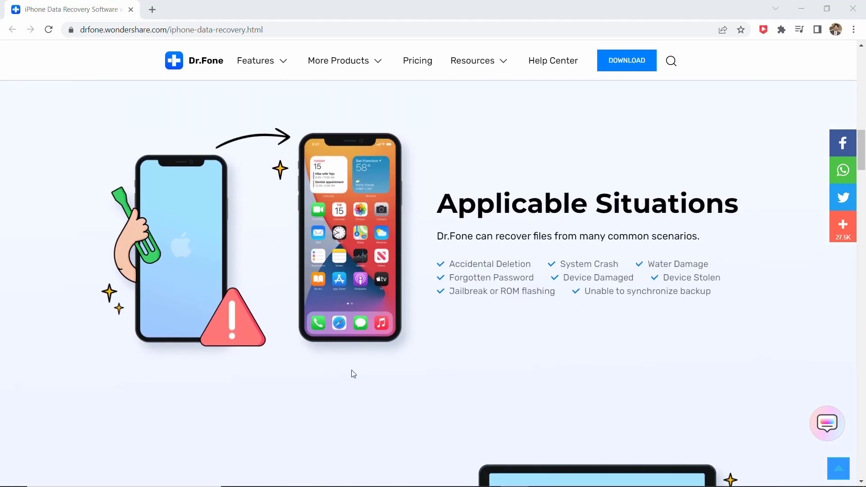
{"action": "scroll", "coordinate": [433, 377], "scroll_direction": "up", "scroll_amount": 8}
{"action": "scroll", "coordinate": [421, 368], "scroll_direction": "up", "scroll_amount": 9}
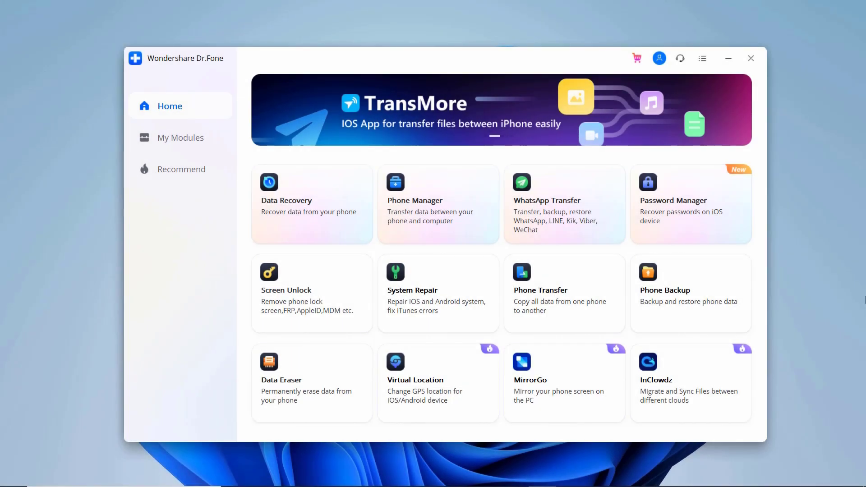
- Choose Data Recovery, then Recover iOS Data, in Dr.Fone
{"action": "left_click", "coordinate": [345, 200]}
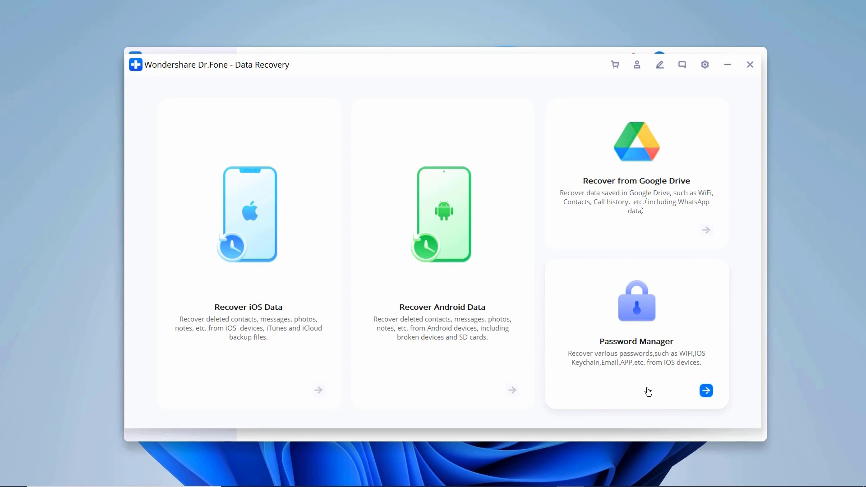
{"action": "left_click", "coordinate": [257, 355]}
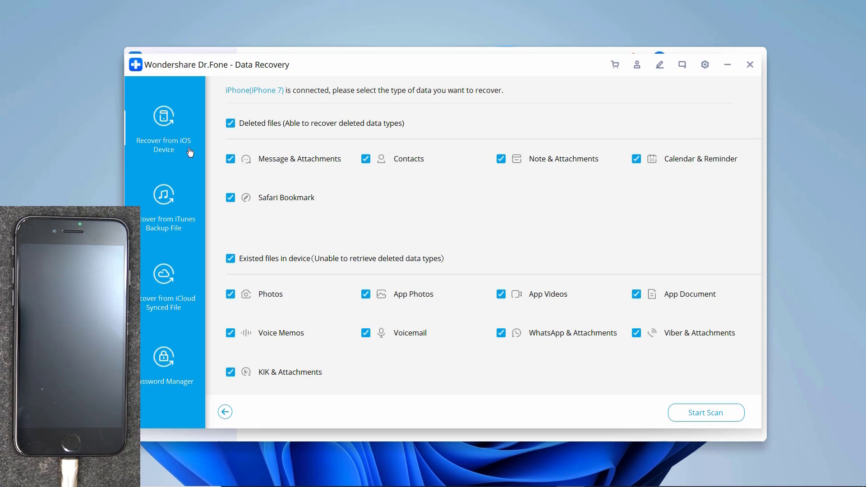
- Preview the iTunes Backup, iCloud and Password Manager options, then return to Recover from iOS Device
{"action": "left_click", "coordinate": [187, 211]}
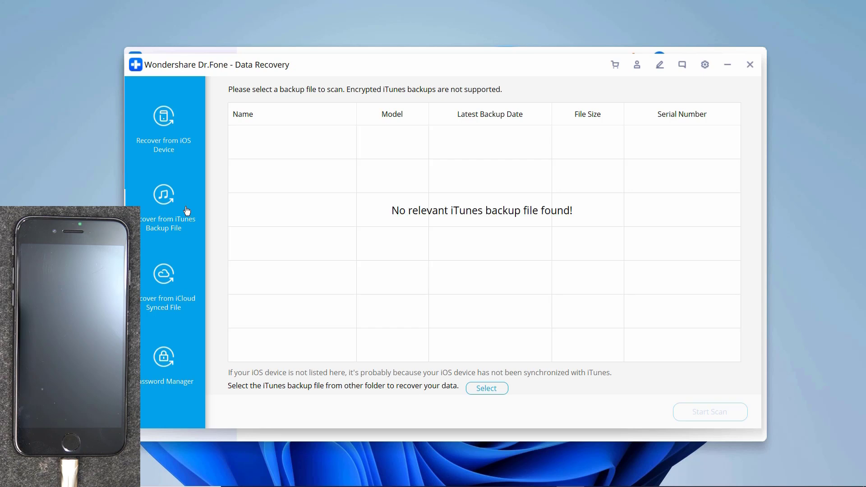
{"action": "left_click", "coordinate": [186, 292]}
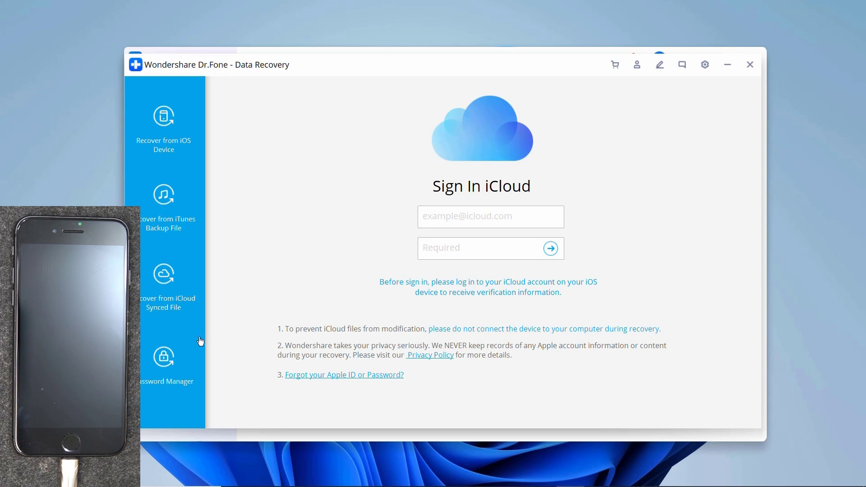
{"action": "left_click", "coordinate": [177, 363]}
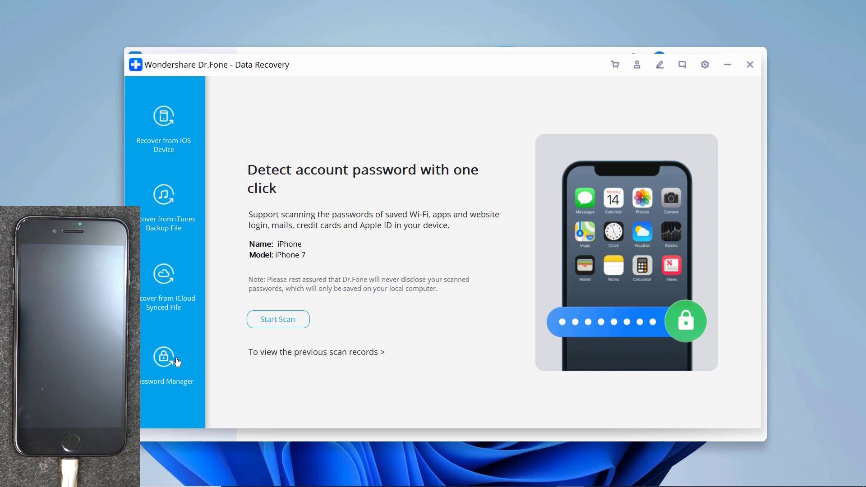
{"action": "left_click", "coordinate": [179, 135]}
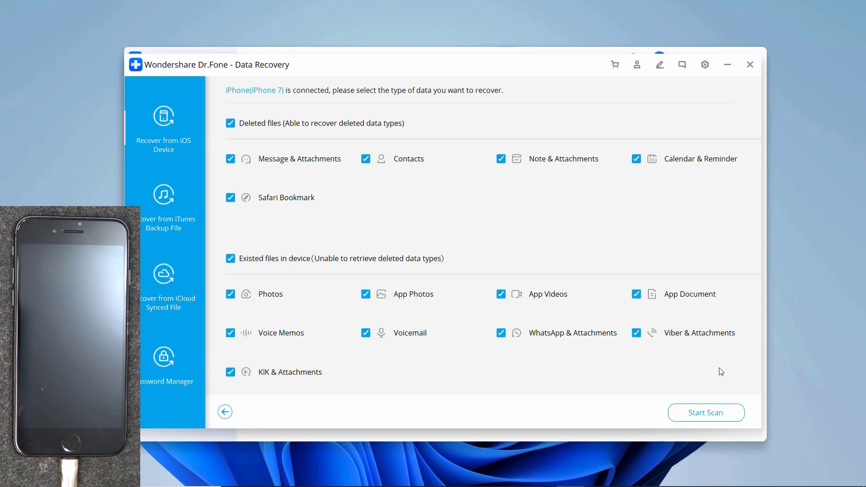
- Scan the iPhone 7 for the checked data types and dismiss the warning notice
{"action": "left_click", "coordinate": [724, 414]}
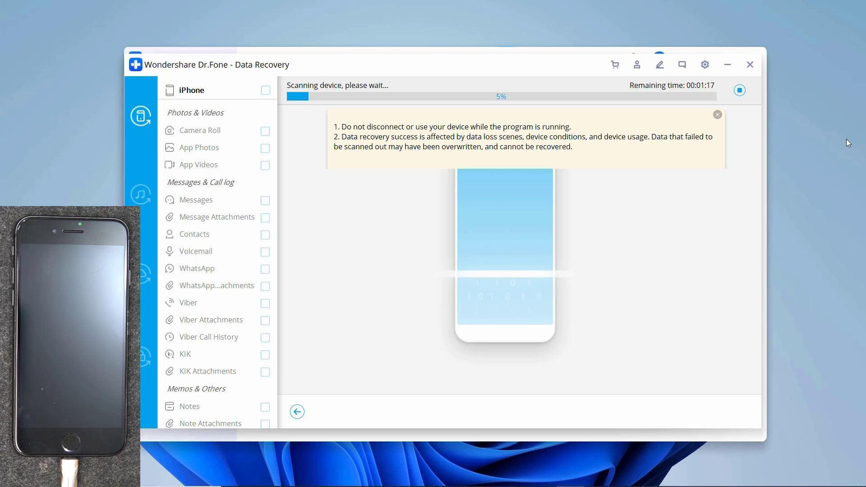
{"action": "left_click", "coordinate": [718, 115]}
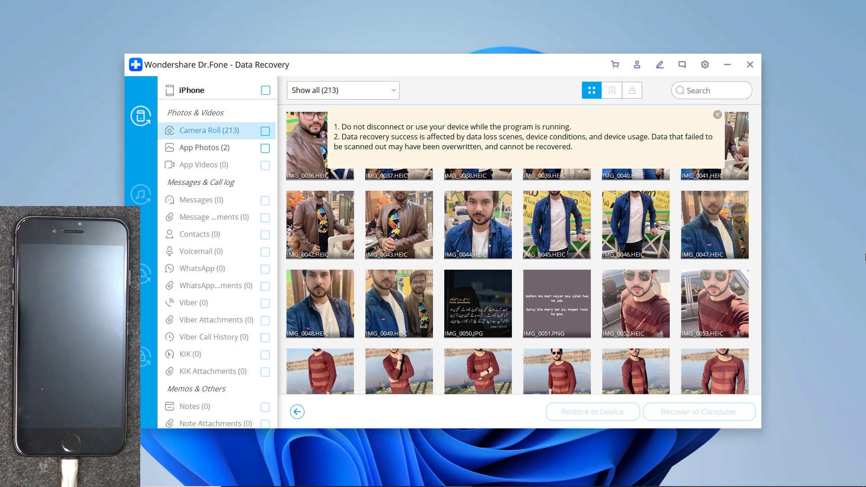
{"action": "left_click", "coordinate": [717, 114]}
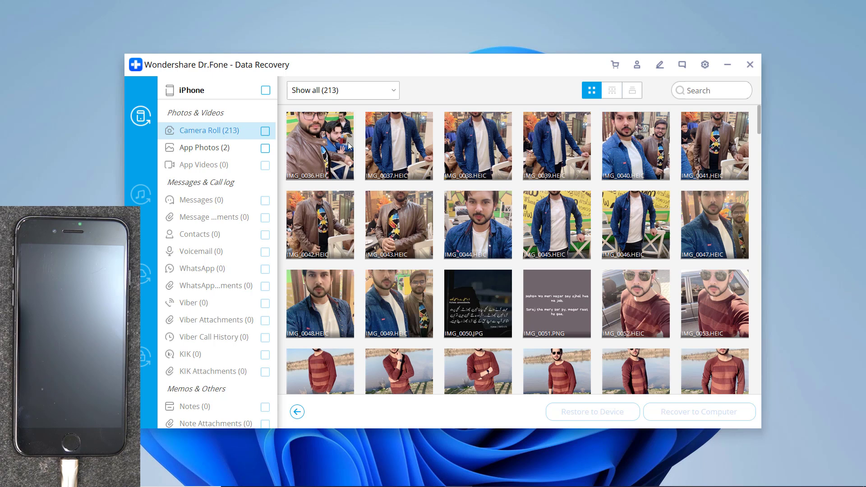
{"action": "scroll", "coordinate": [448, 219], "scroll_direction": "down", "scroll_amount": 10}
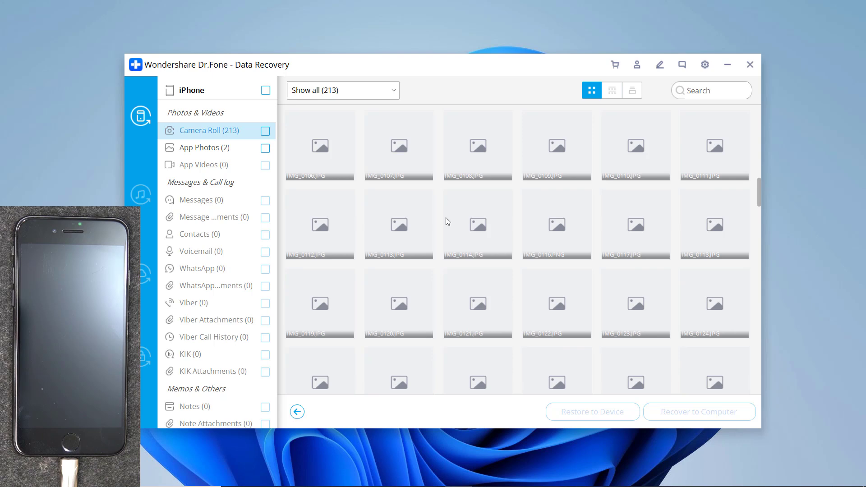
{"action": "scroll", "coordinate": [446, 217], "scroll_direction": "up", "scroll_amount": 3}
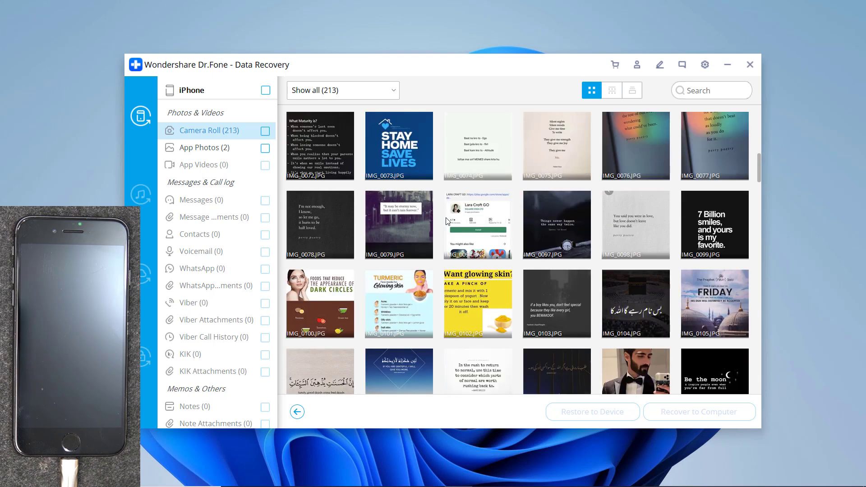
{"action": "scroll", "coordinate": [446, 221], "scroll_direction": "up", "scroll_amount": 3}
{"action": "scroll", "coordinate": [447, 221], "scroll_direction": "up", "scroll_amount": 3}
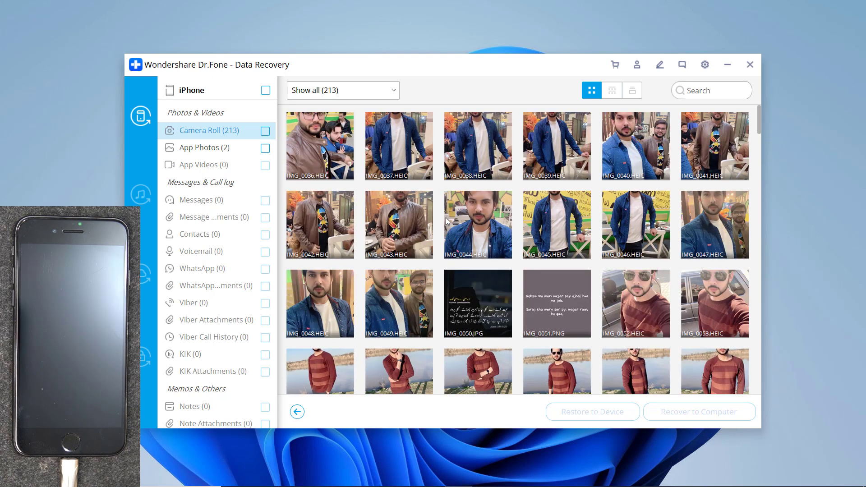
{"action": "scroll", "coordinate": [446, 218], "scroll_direction": "down", "scroll_amount": 10}
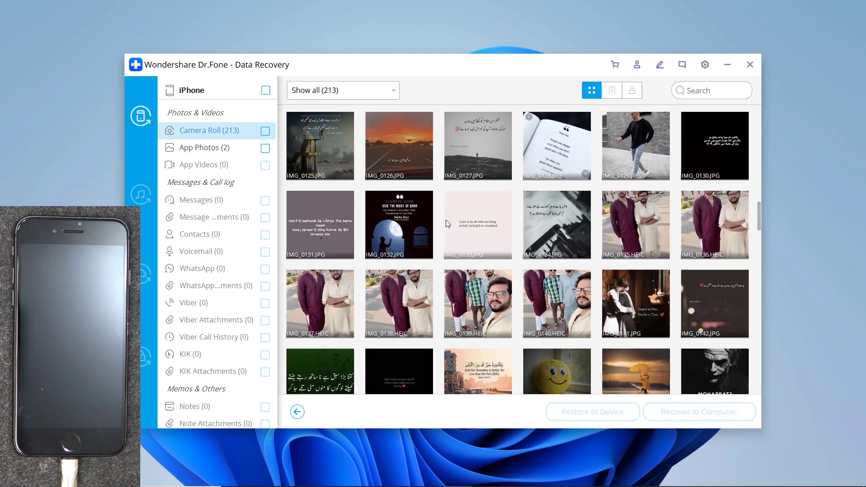
{"action": "scroll", "coordinate": [447, 221], "scroll_direction": "up", "scroll_amount": 10}
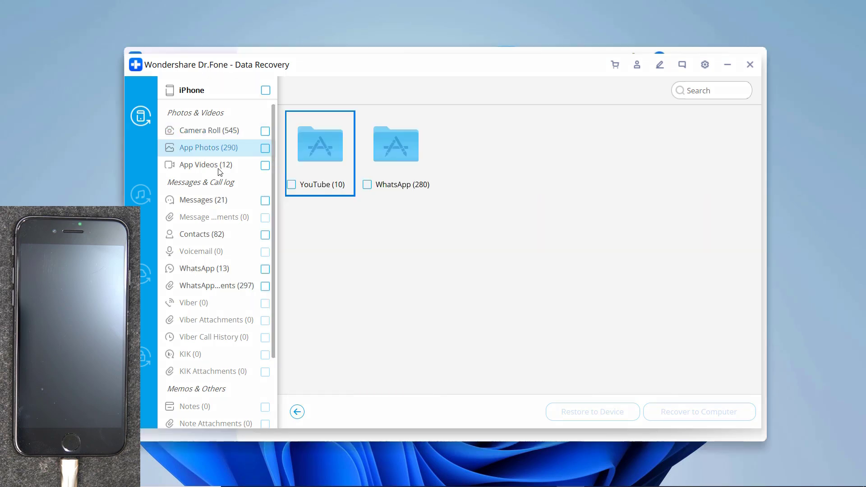
{"action": "left_click", "coordinate": [220, 166]}
{"action": "left_click", "coordinate": [220, 202]}
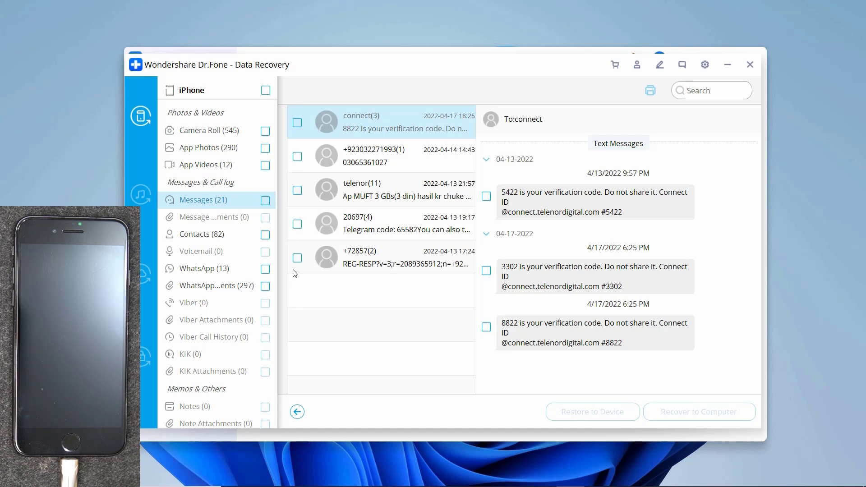
{"action": "left_click", "coordinate": [227, 234]}
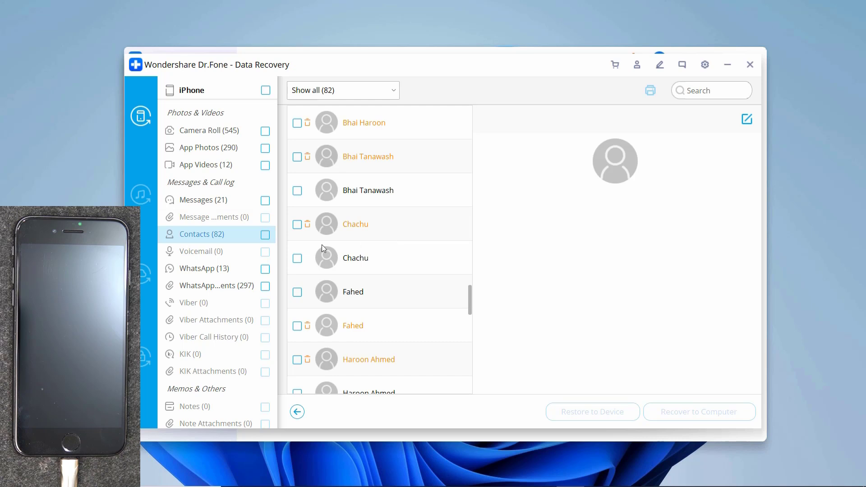
{"action": "left_click", "coordinate": [242, 268]}
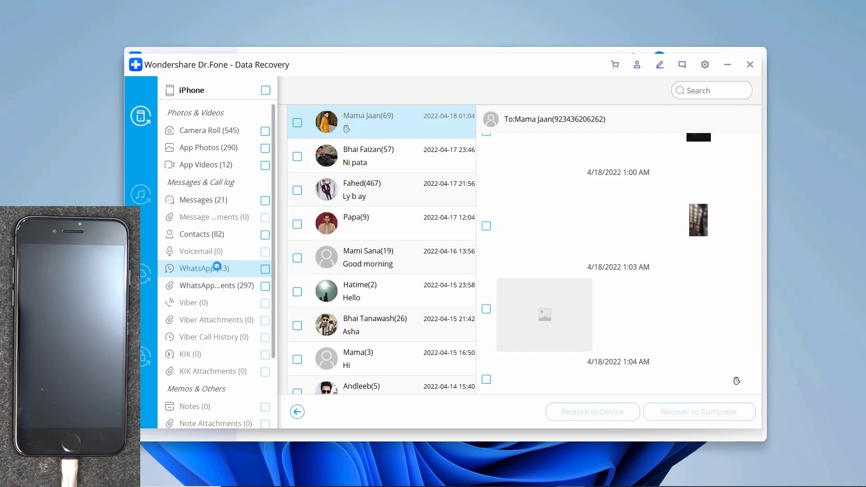
{"action": "left_click", "coordinate": [202, 286]}
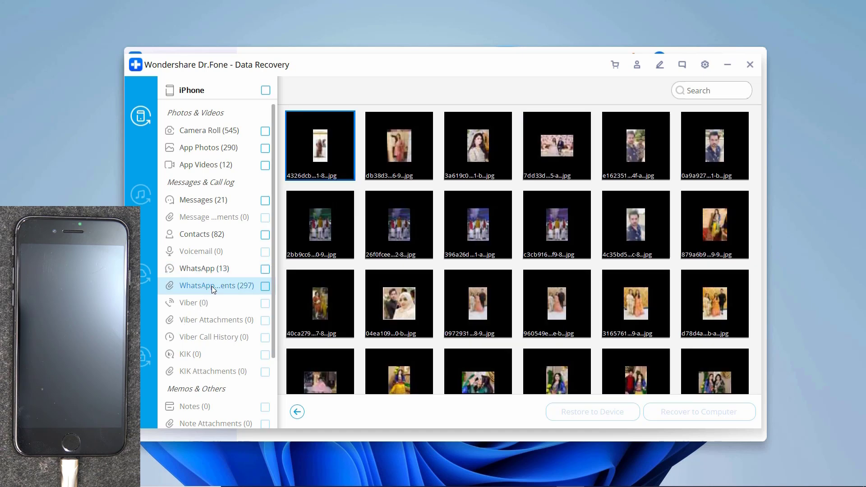
{"action": "scroll", "coordinate": [216, 298], "scroll_direction": "down", "scroll_amount": 2}
{"action": "left_click", "coordinate": [216, 384]}
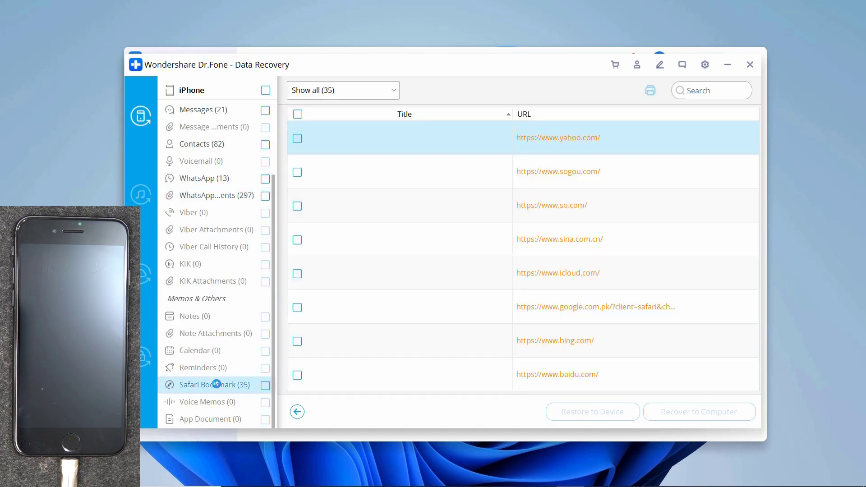
{"action": "scroll", "coordinate": [369, 274], "scroll_direction": "down", "scroll_amount": 5}
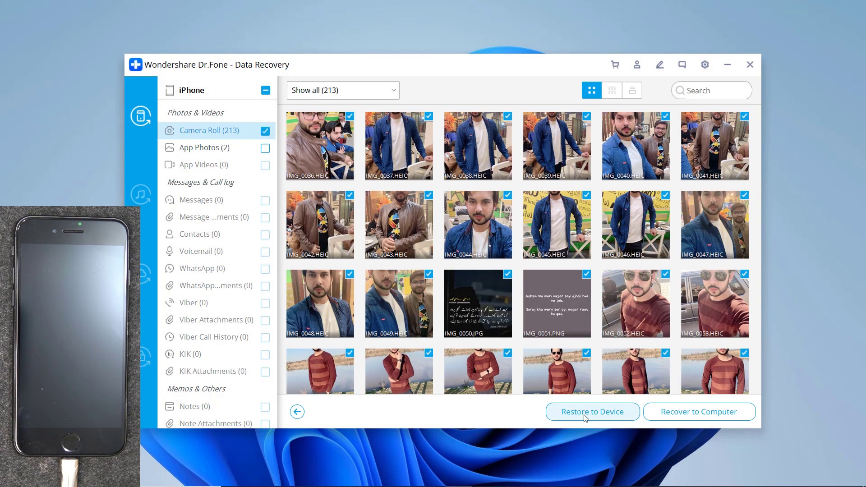
- Recover the checked Camera Roll photos to the computer, creating a new 'data' folder under Documents
{"action": "left_click", "coordinate": [585, 418]}
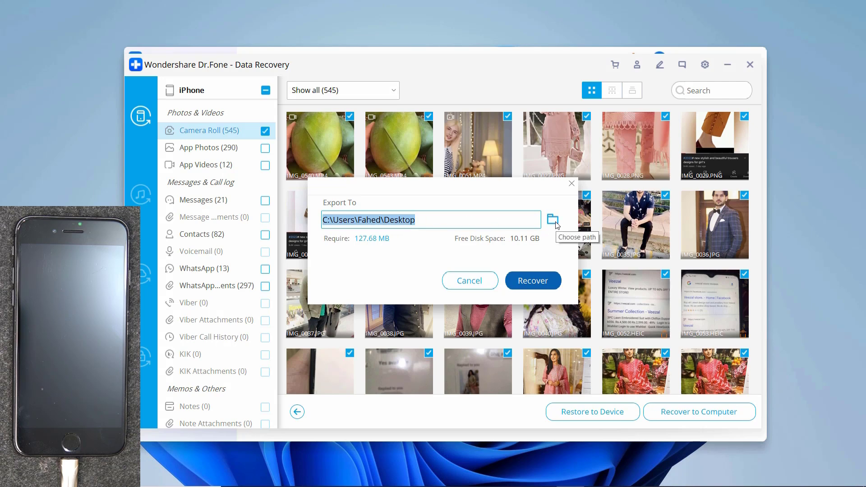
{"action": "left_click", "coordinate": [553, 220]}
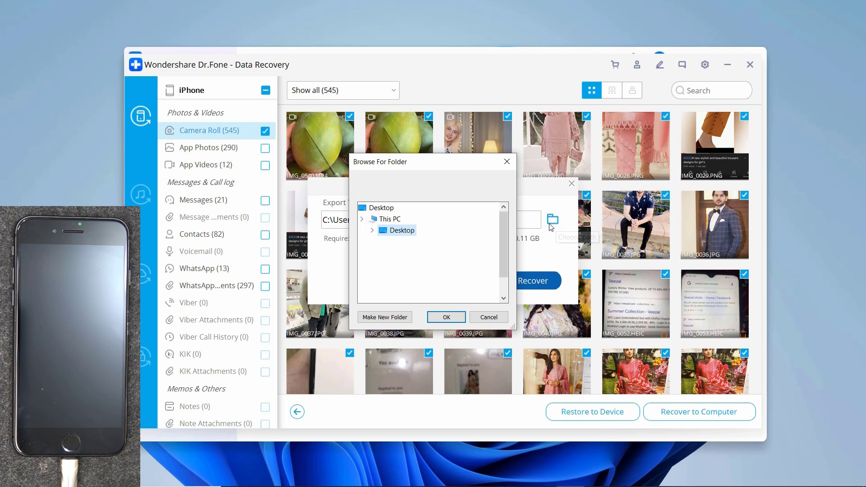
{"action": "key", "text": "Down"}
{"action": "key", "text": "alt+m"}
{"action": "type", "text": "da"}
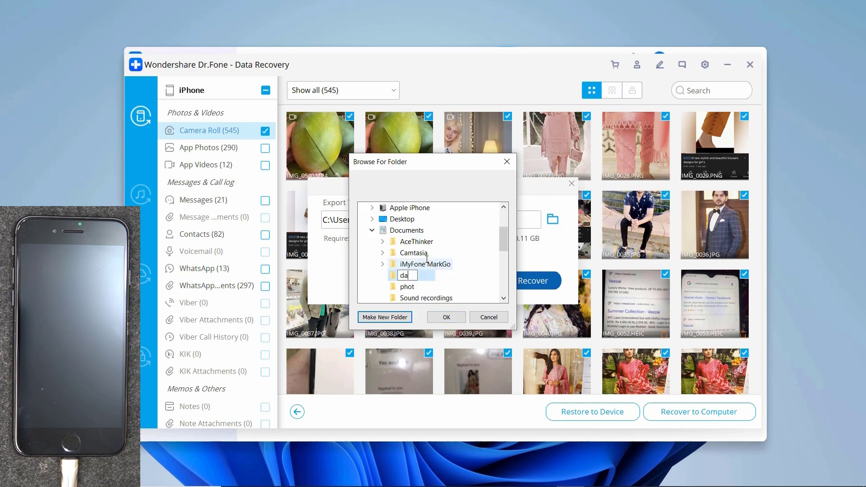
{"action": "type", "text": "ta"}
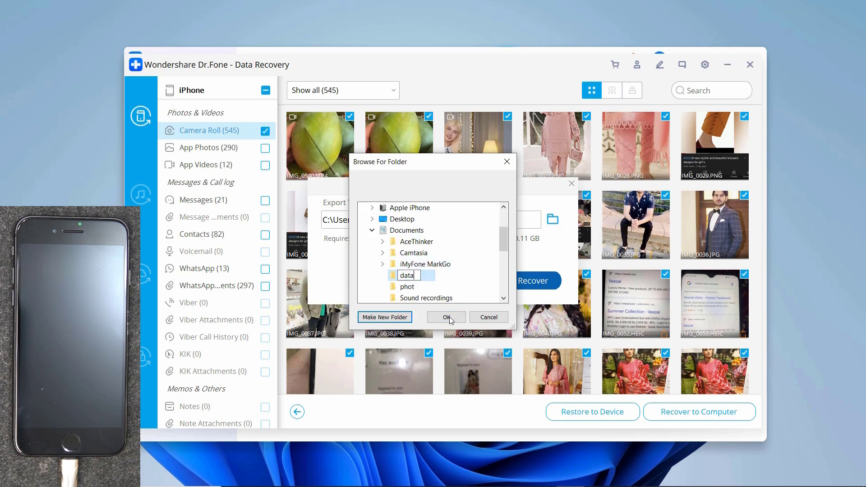
- Confirm Documents\data as the destination, recover the photos, and open the recovered iPhone folder
{"action": "left_click", "coordinate": [453, 317]}
{"action": "left_click", "coordinate": [454, 317]}
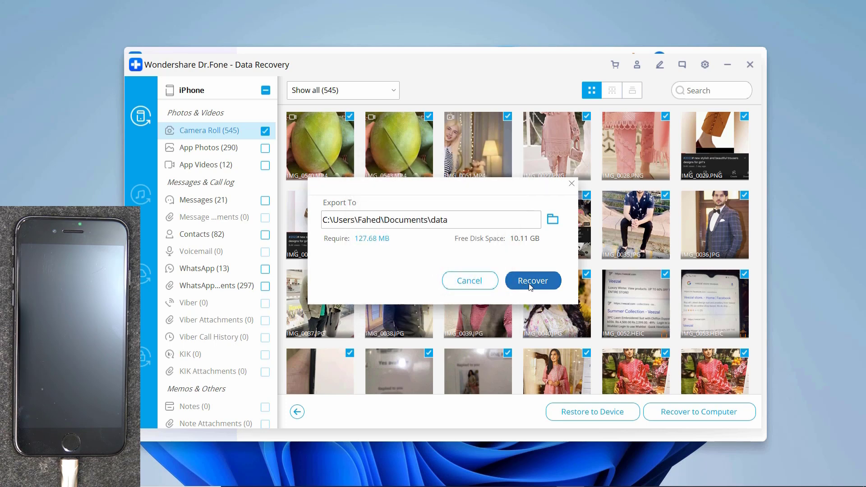
{"action": "left_click", "coordinate": [533, 286]}
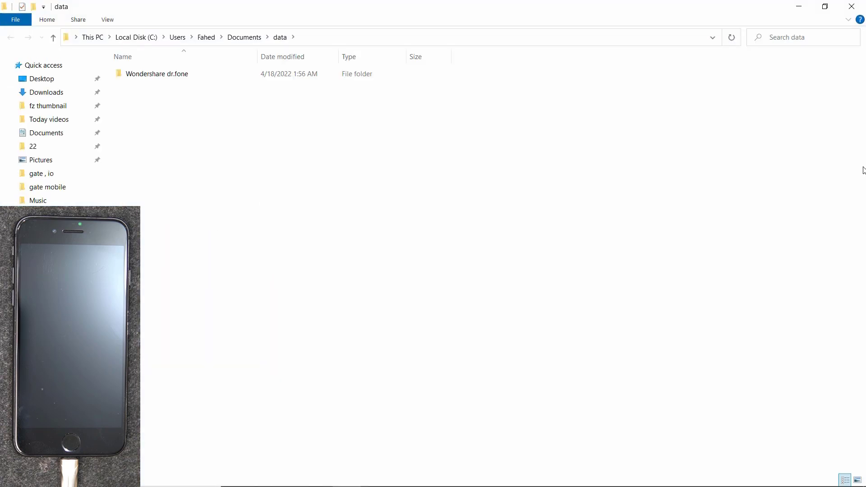
{"action": "double_click", "coordinate": [215, 75]}
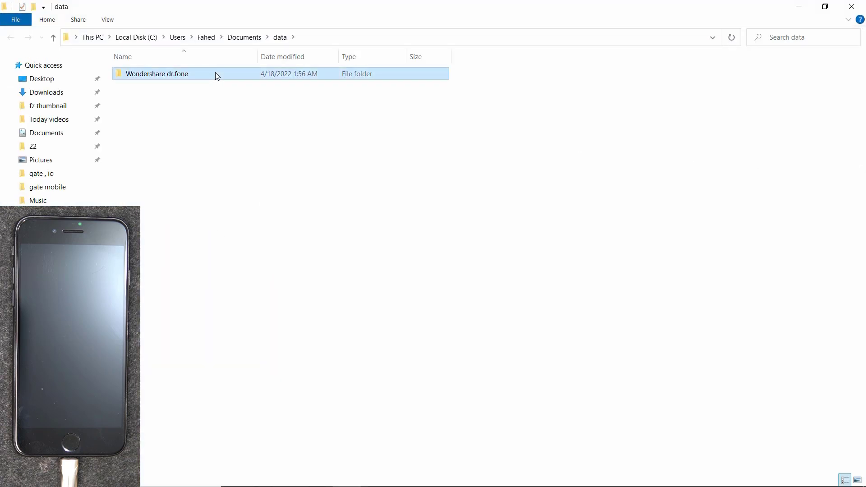
{"action": "double_click", "coordinate": [216, 74]}
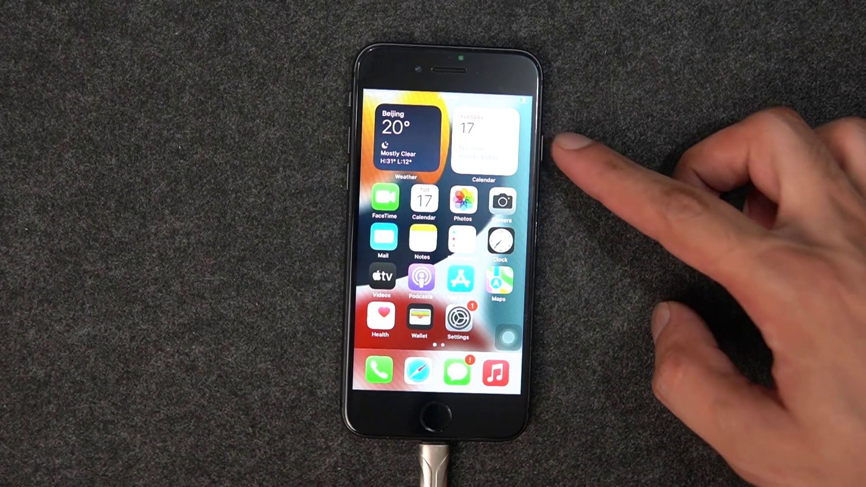
- Open the iPhone Photos Recents album and scroll through the restored pictures
{"action": "left_click", "coordinate": [463, 201]}
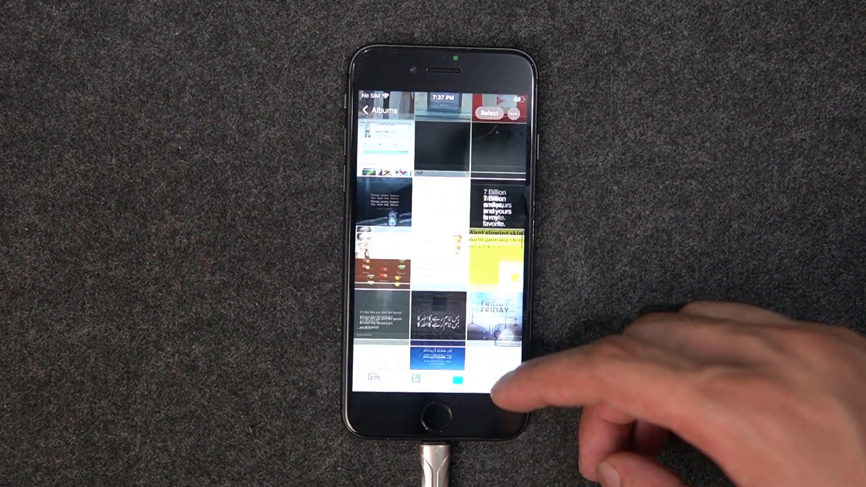
{"action": "left_click", "coordinate": [499, 380]}
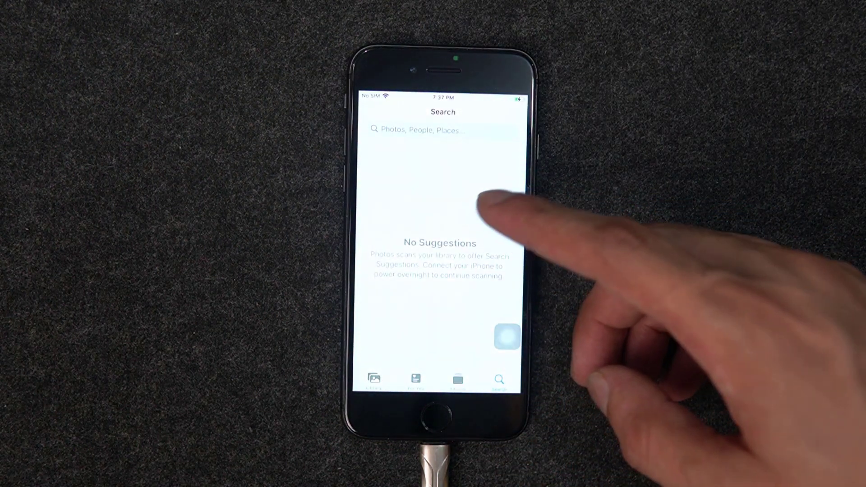
{"action": "left_click", "coordinate": [374, 379]}
{"action": "left_click", "coordinate": [416, 379]}
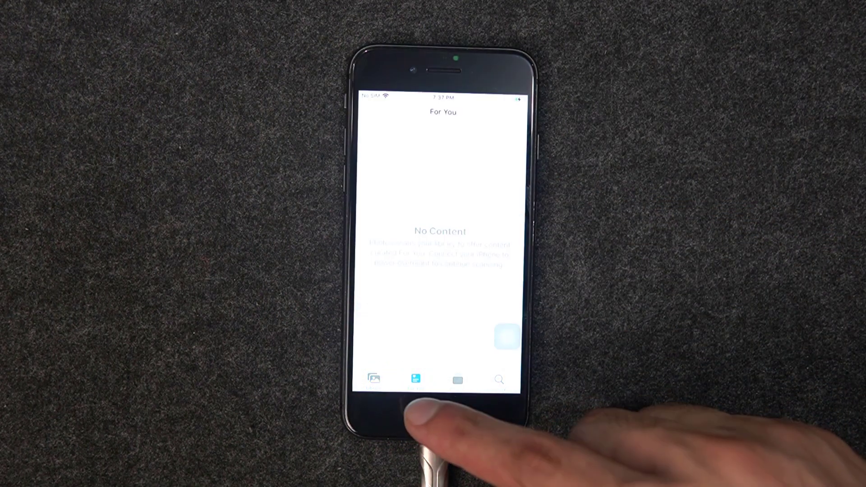
{"action": "left_click", "coordinate": [457, 381]}
{"action": "scroll", "coordinate": [440, 226], "scroll_direction": "up", "scroll_amount": 15}
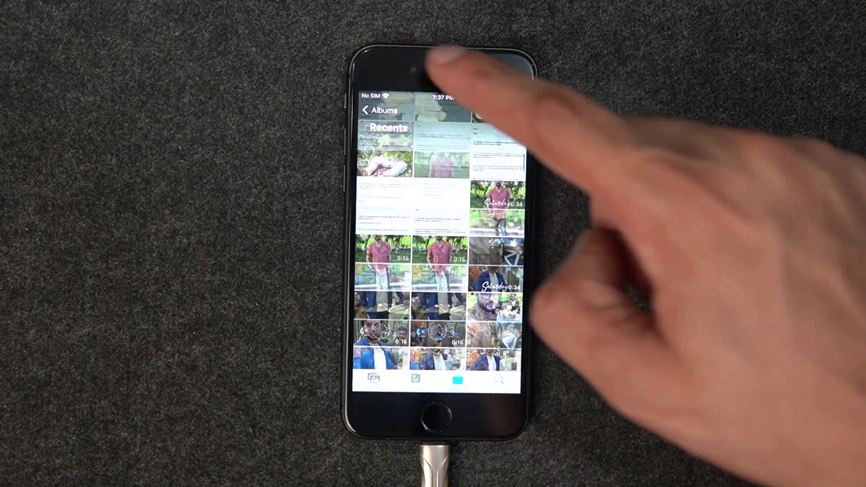
{"action": "scroll", "coordinate": [497, 261], "scroll_direction": "down", "scroll_amount": 10}
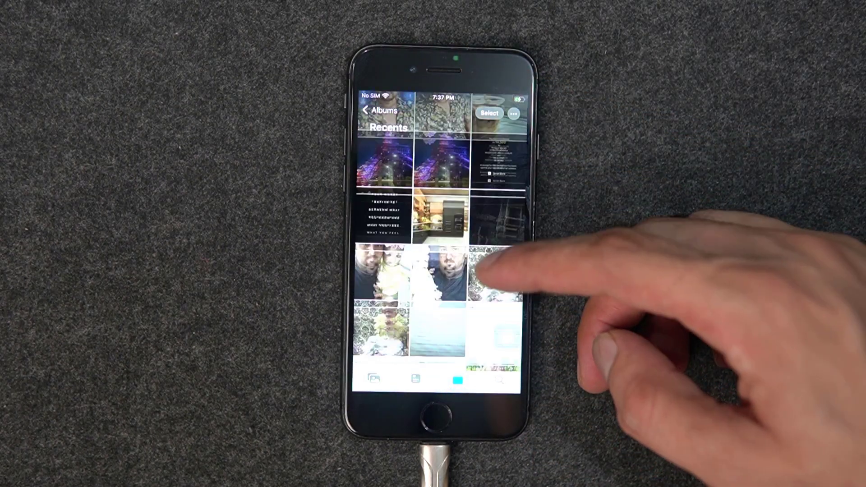
{"action": "scroll", "coordinate": [484, 249], "scroll_direction": "down", "scroll_amount": 3}
{"action": "scroll", "coordinate": [479, 236], "scroll_direction": "down", "scroll_amount": 3}
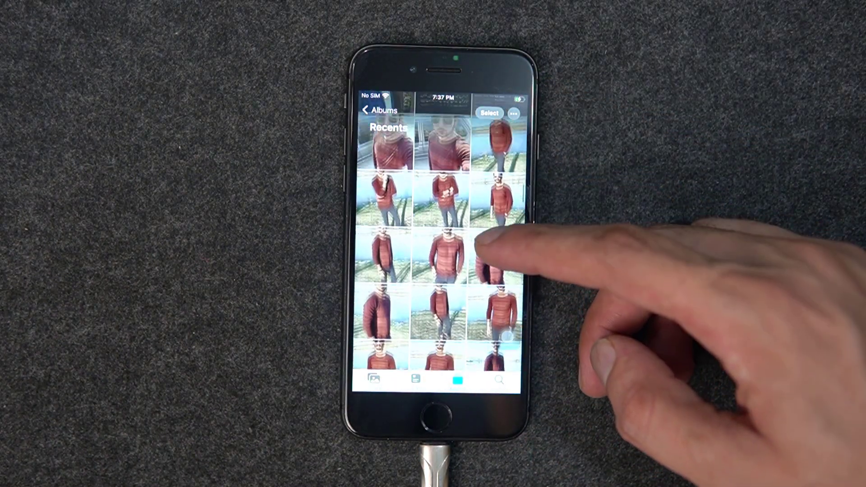